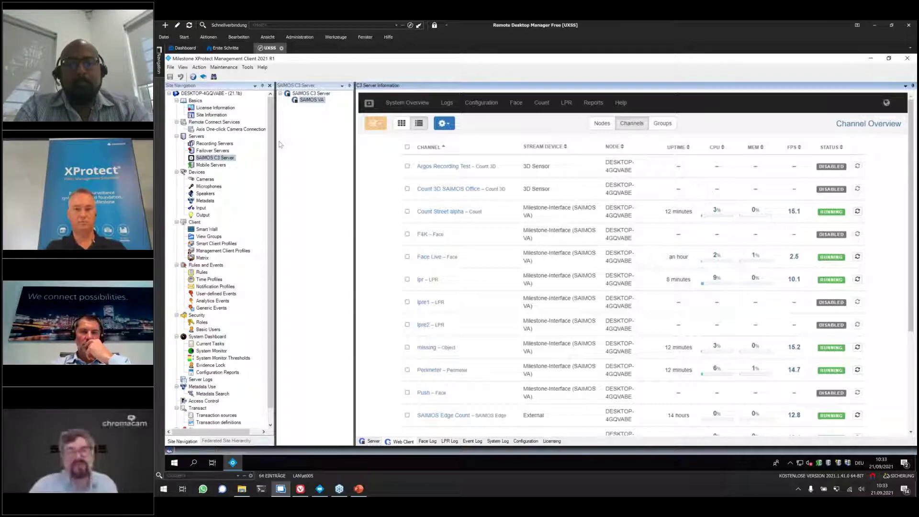
Step: Review the channel list in the channel overview and the channel types available for adding
scroll(495, 201, down, 3)
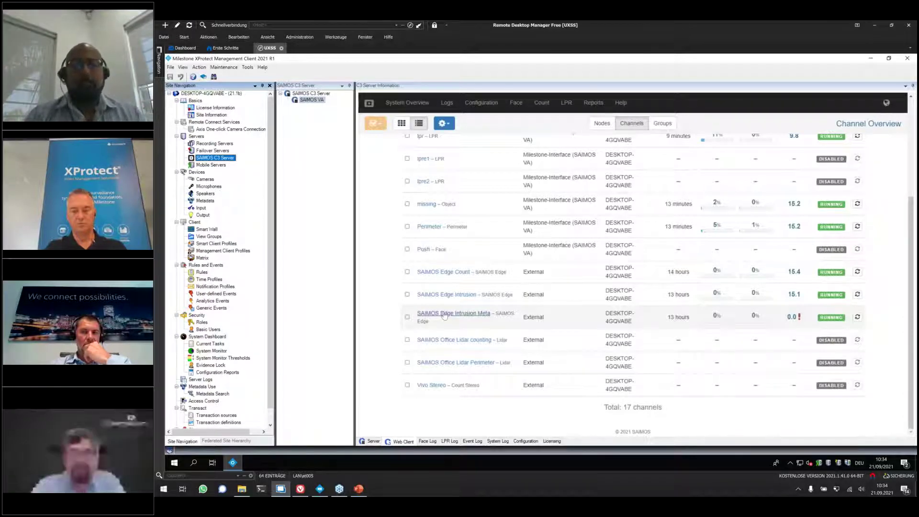
scroll(445, 316, up, 3)
click(445, 123)
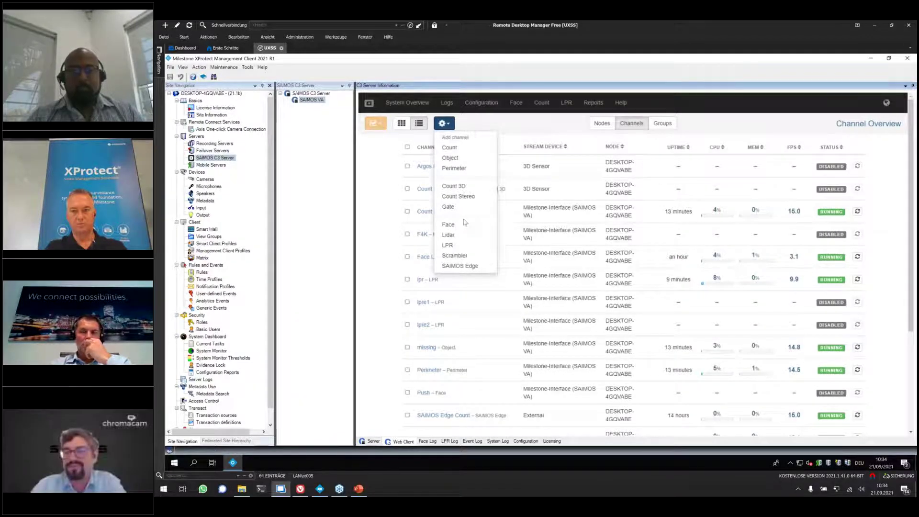
scroll(464, 223, down, 3)
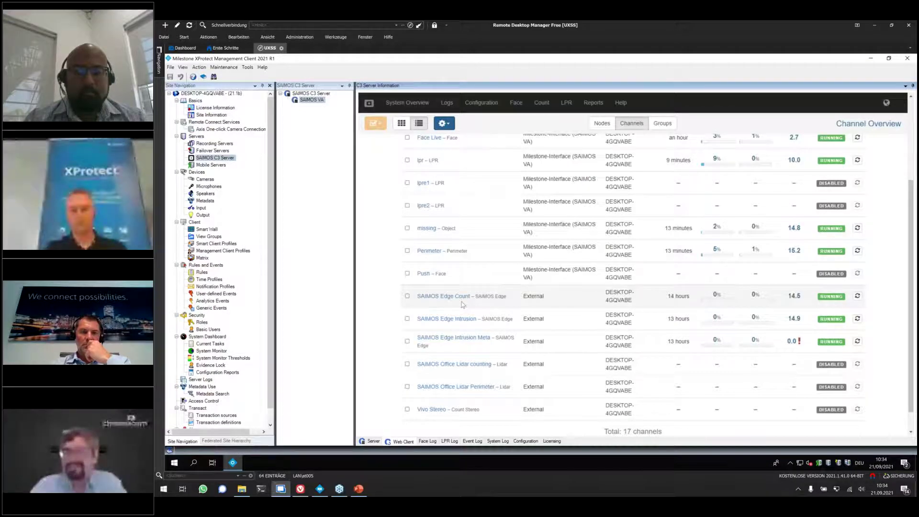
Step: Open the SAIMOS Edge Intrusion channel's edge device settings and inspect the "Left to right" zone with its advanced settings
click(448, 318)
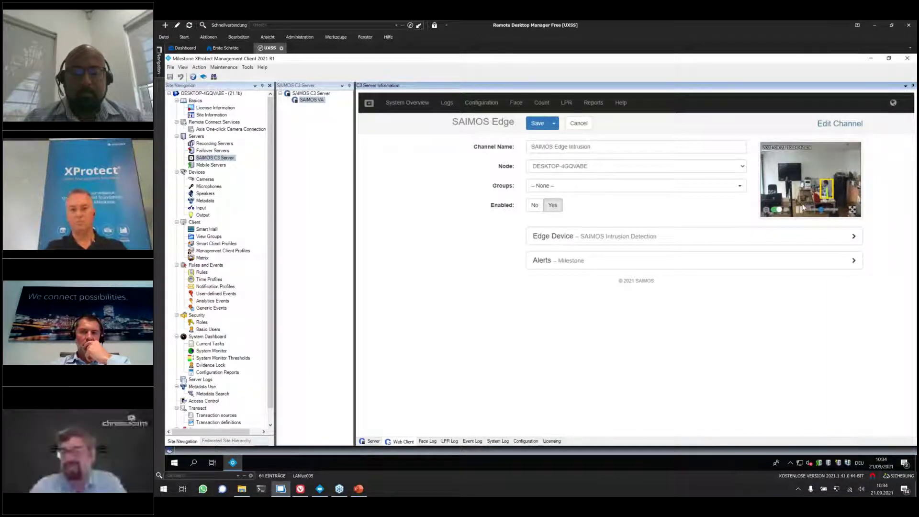
click(567, 230)
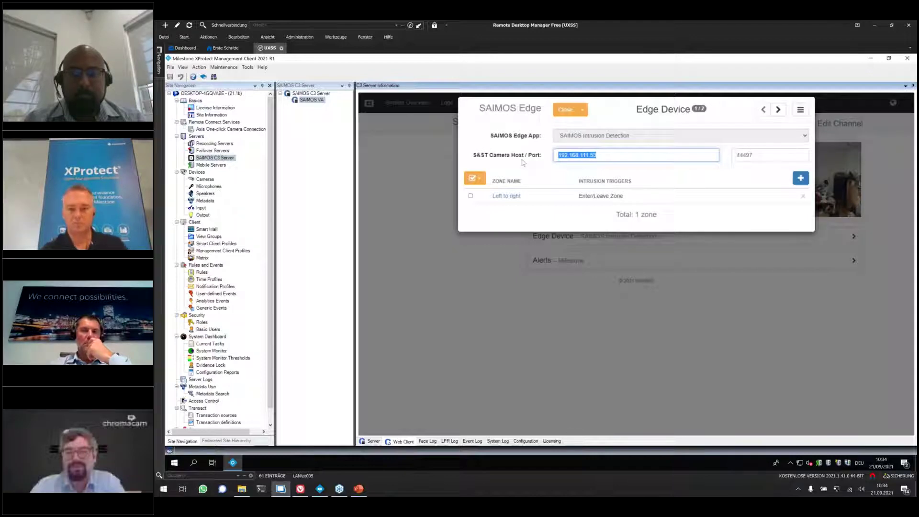
click(506, 195)
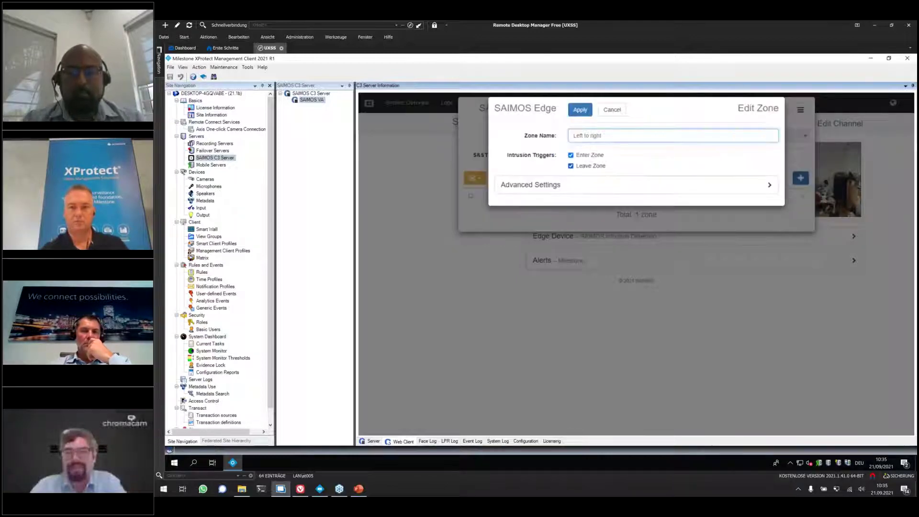
click(531, 185)
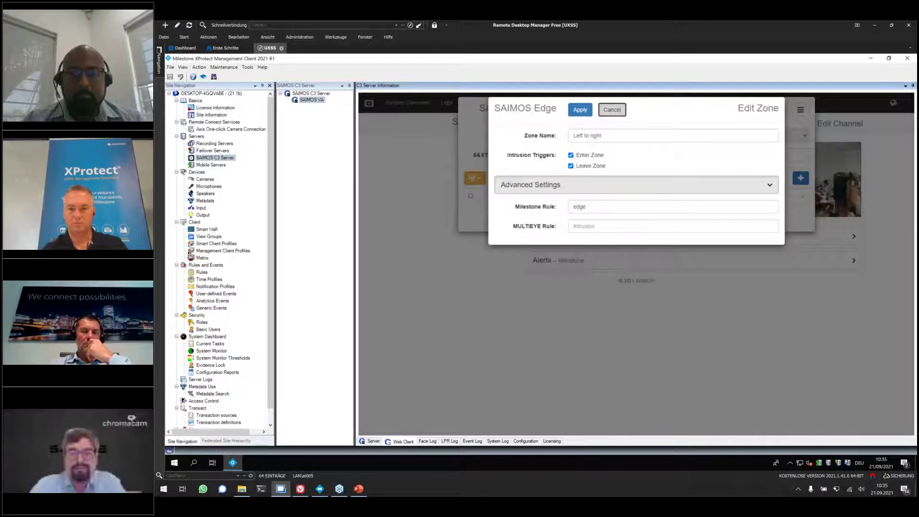
key(Escape)
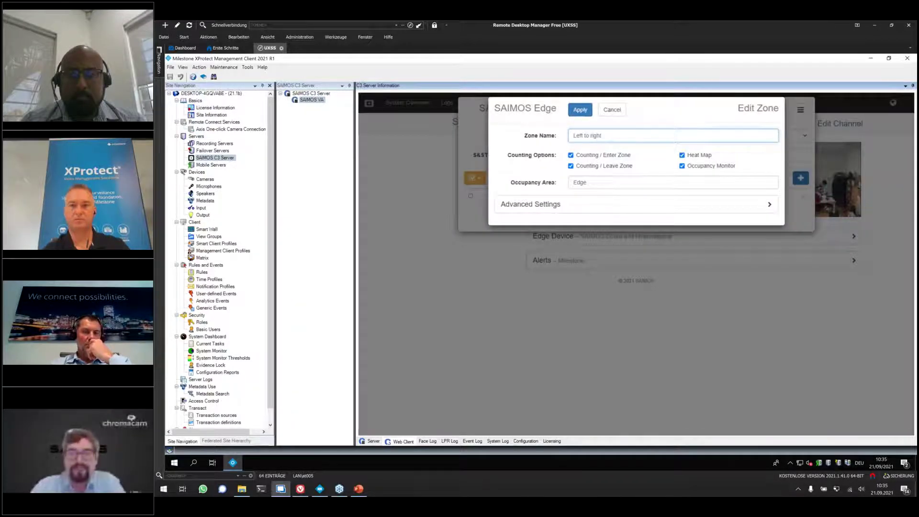
Step: Close the "Left to right" counting zone and the Count and Heatmapping edge device settings
click(572, 110)
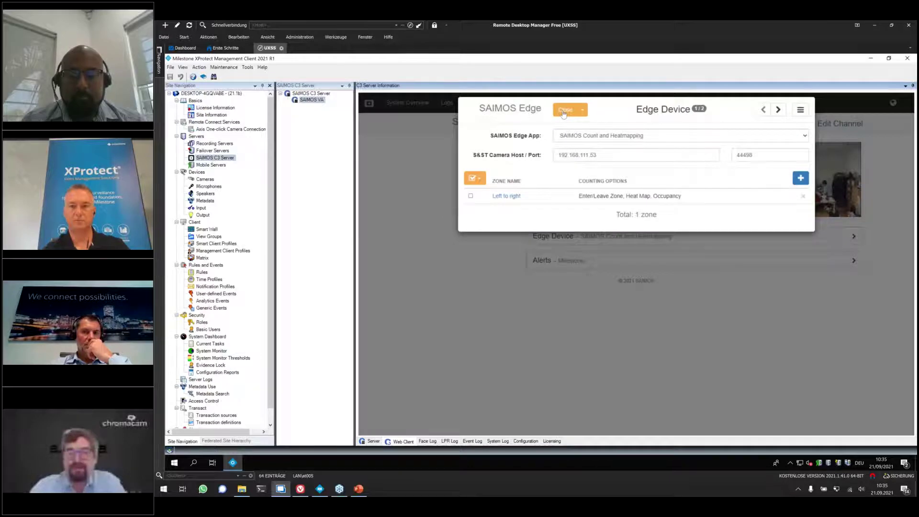
click(563, 111)
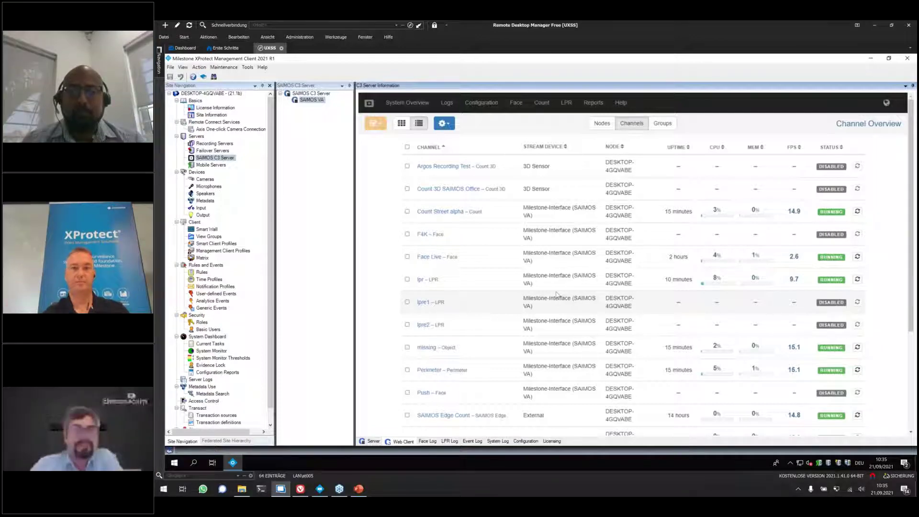
Step: Switch to the VIVOTEK camera's web interface in the browser and view its remote device management and the applications overview
key(alt+Tab)
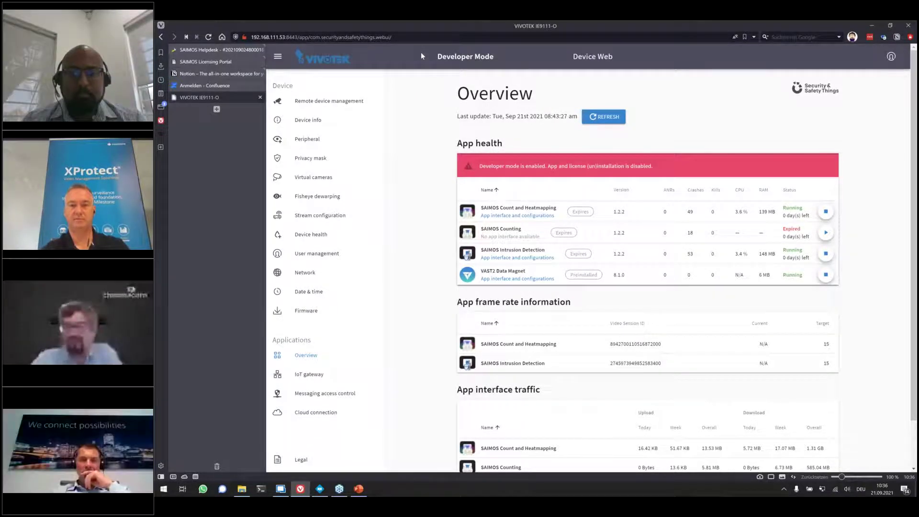
click(308, 101)
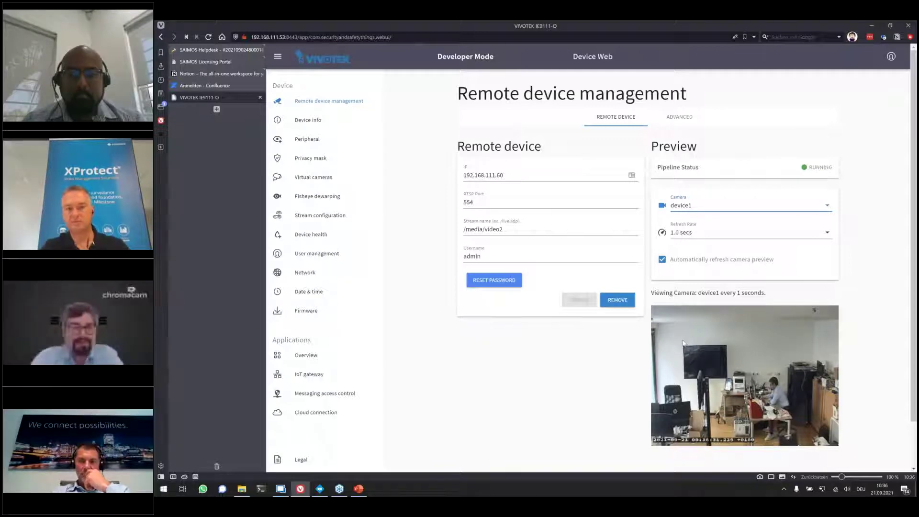
click(317, 360)
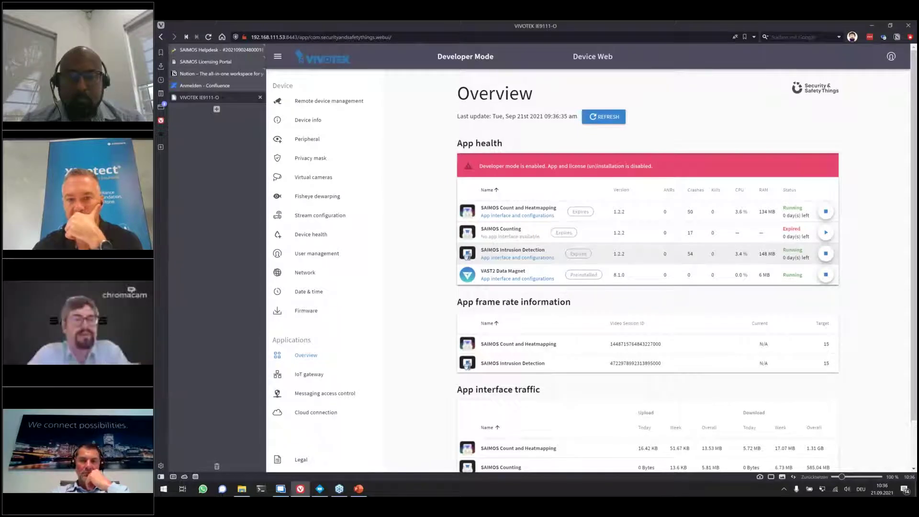
Step: Open the SAIMOS Intrusion Detection app's interface and enlarge the image of the 09:48:23 alarm
click(518, 257)
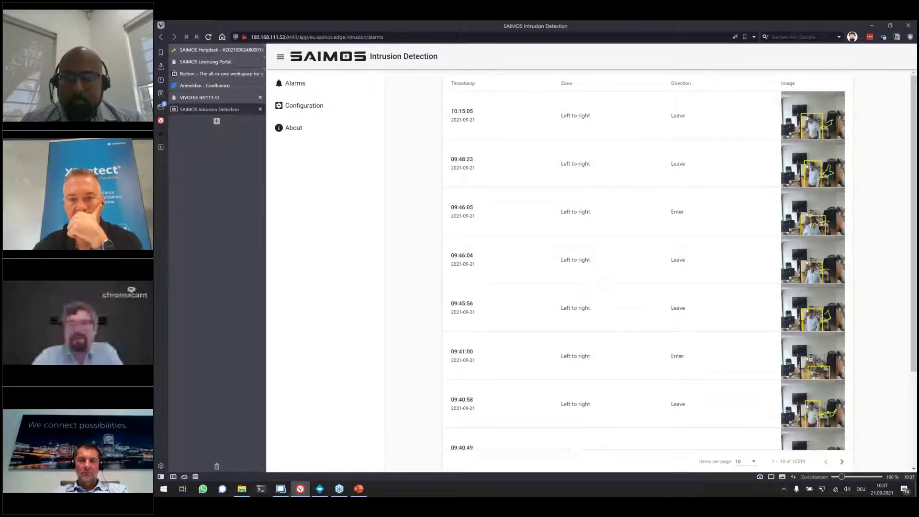
click(813, 164)
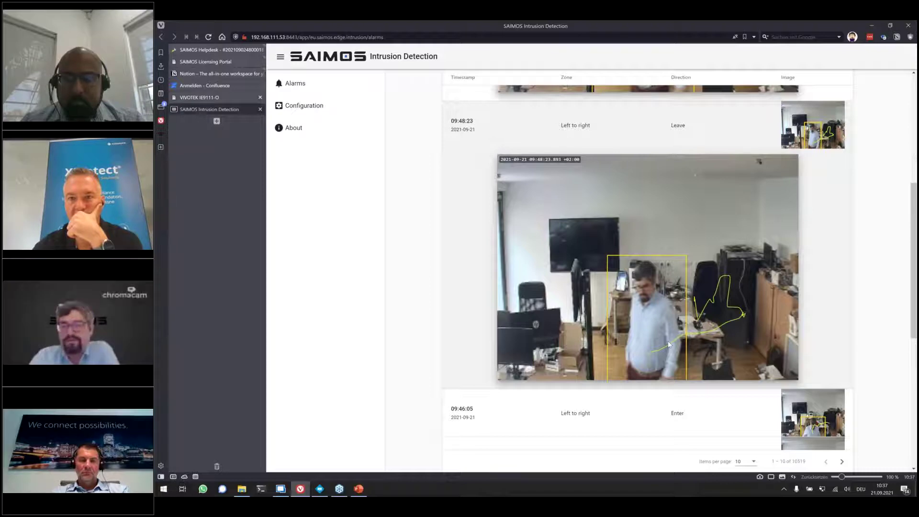
Step: Open the intrusion detection configuration and examine the selectable object types and the minimum confidence setting
click(316, 107)
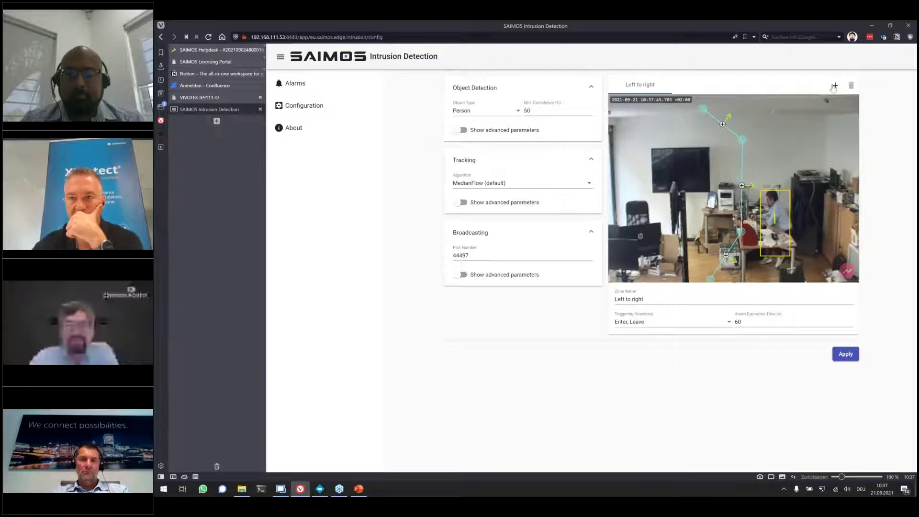
click(457, 113)
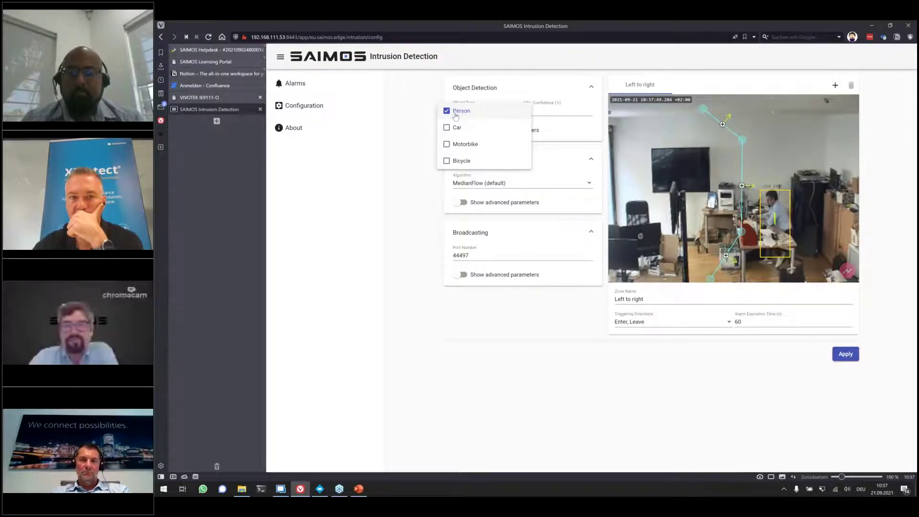
click(459, 127)
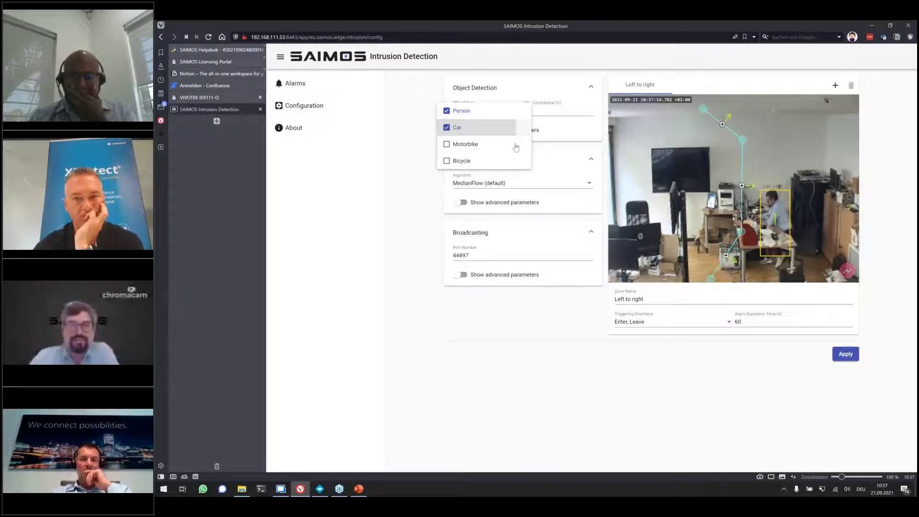
key(Tab)
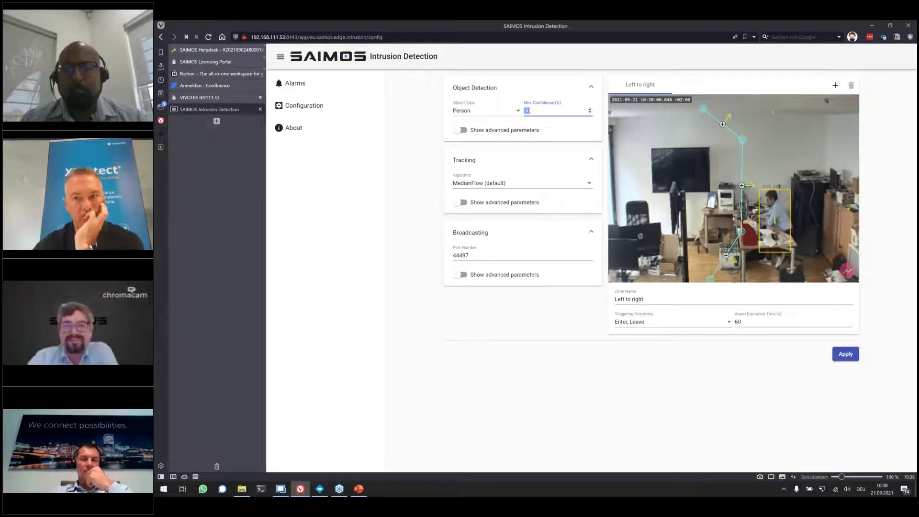
Step: Examine the advanced object detection parameters, including the hardware acceleration options, and the broadcasting port number
click(467, 133)
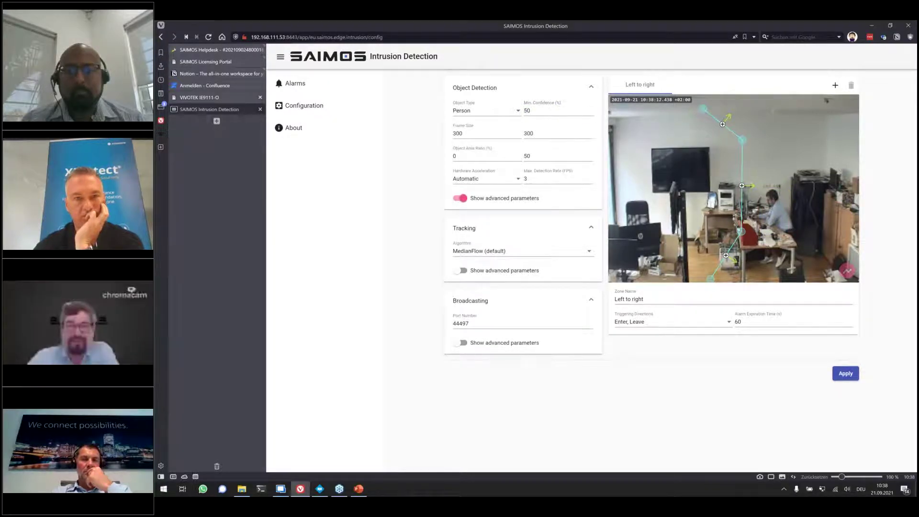
click(484, 178)
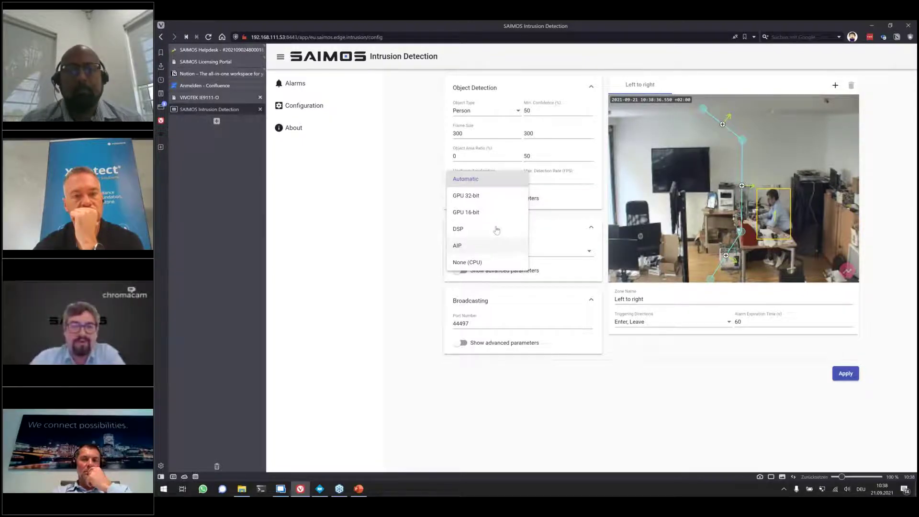
click(420, 183)
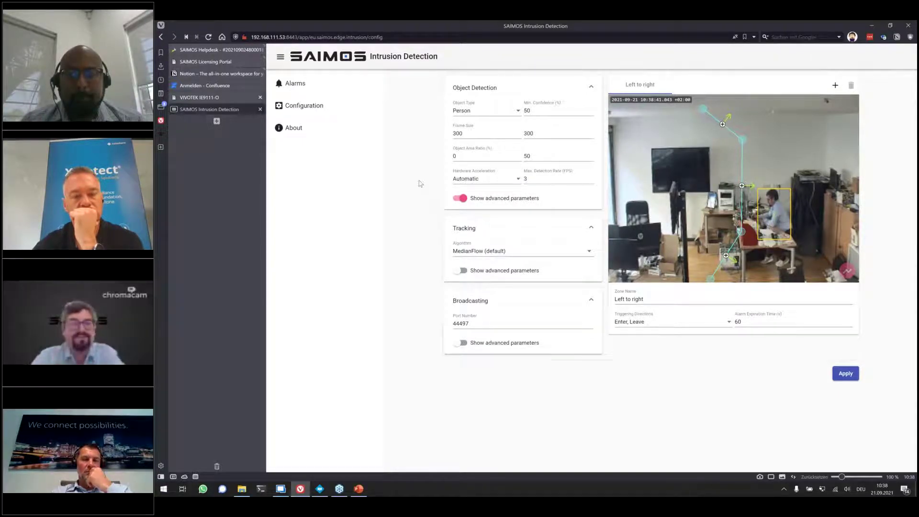
click(460, 198)
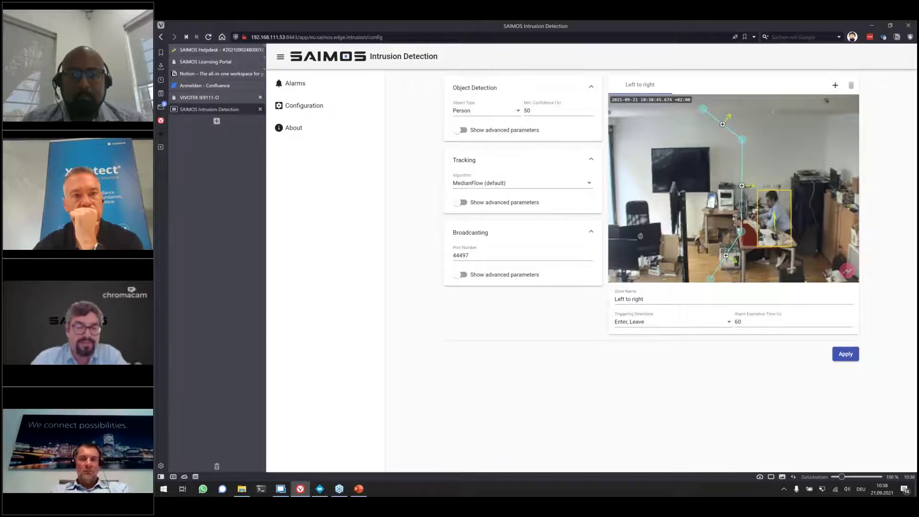
double_click(461, 255)
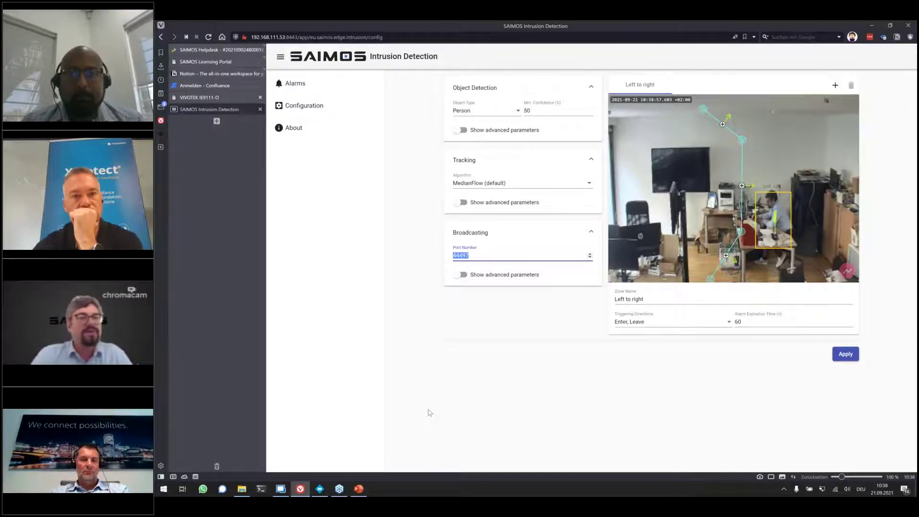
Step: Switch to XProtect Smart Client and search the recordings for People without further filters
click(320, 490)
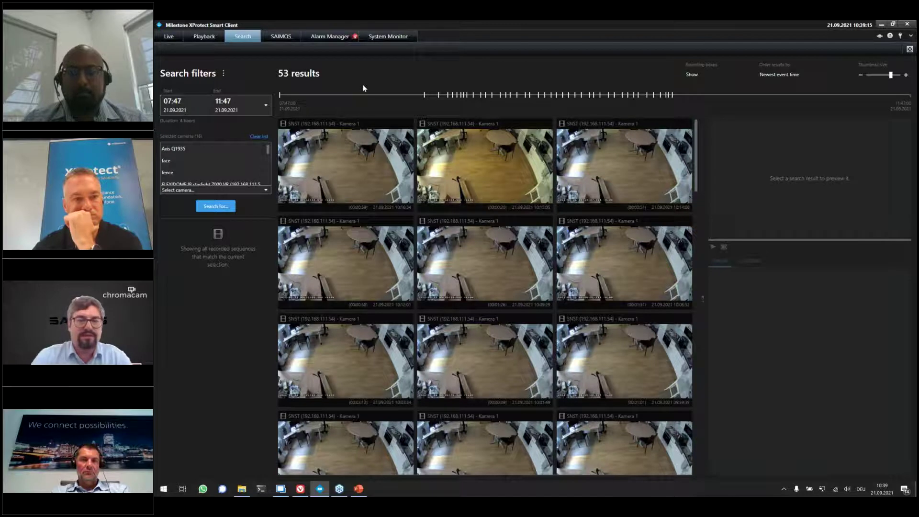
click(234, 206)
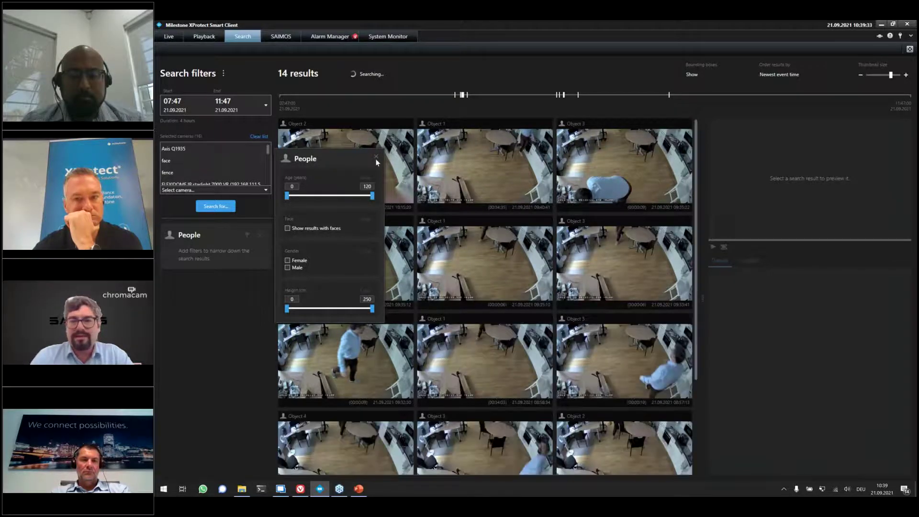
click(375, 158)
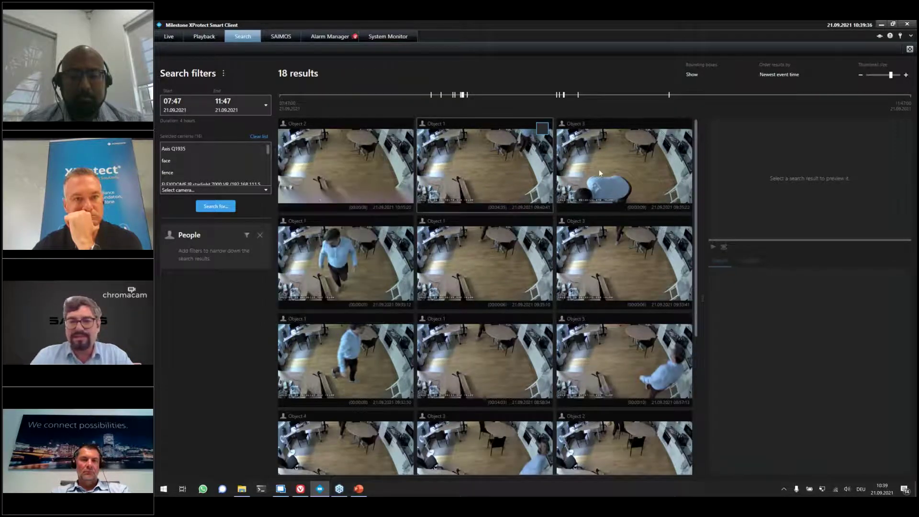
Step: Preview the people search results from 09:35:22, 09:35:12 and 09:32:30
click(599, 169)
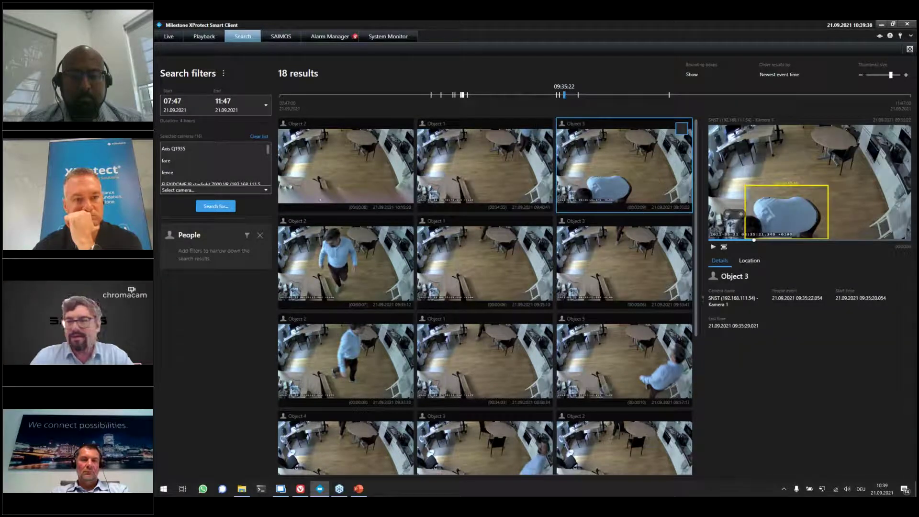
click(324, 259)
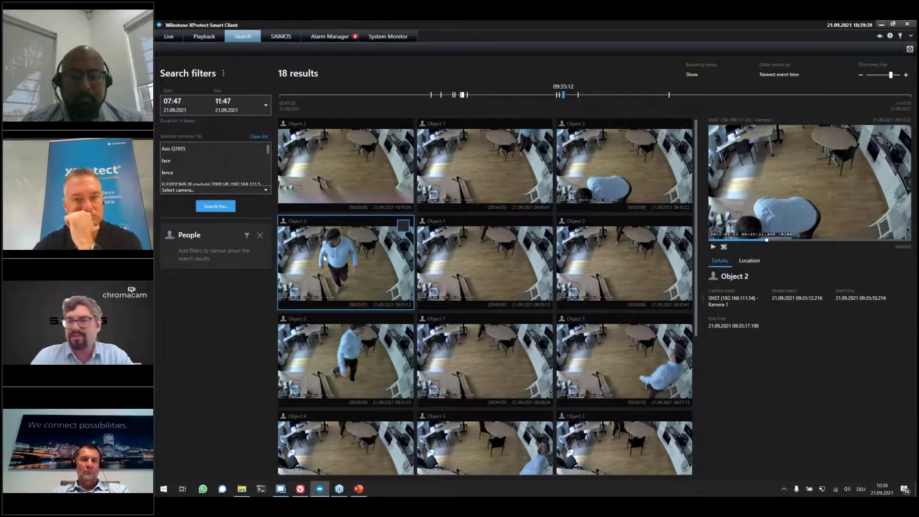
click(346, 358)
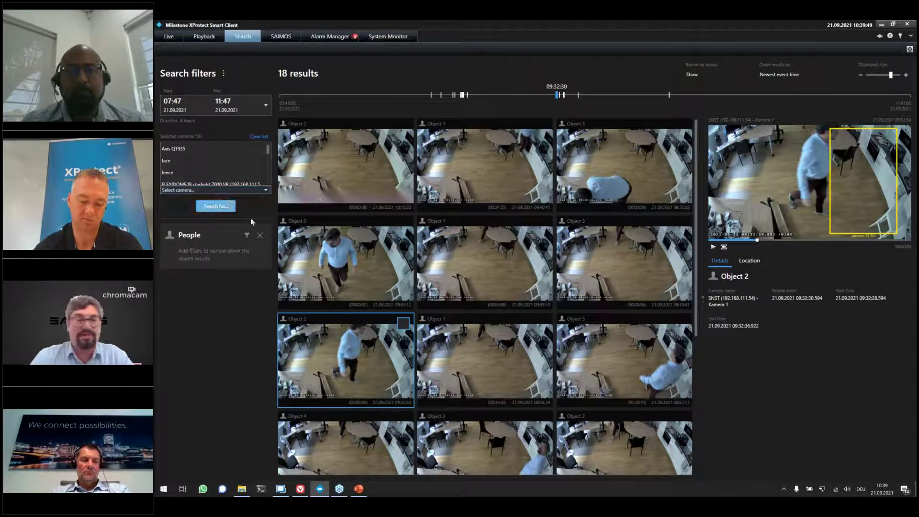
Step: Replace the People search with a Faces search without further filters and browse the detected faces
click(260, 235)
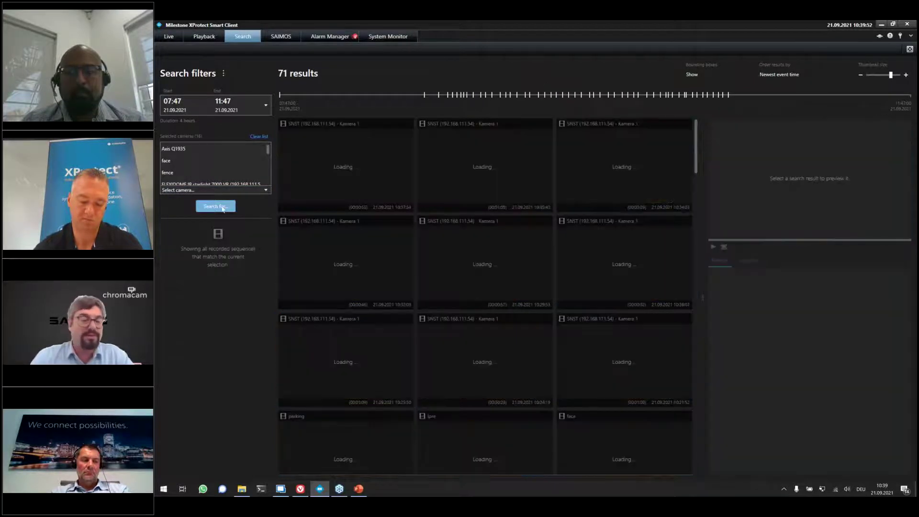
click(222, 208)
click(384, 258)
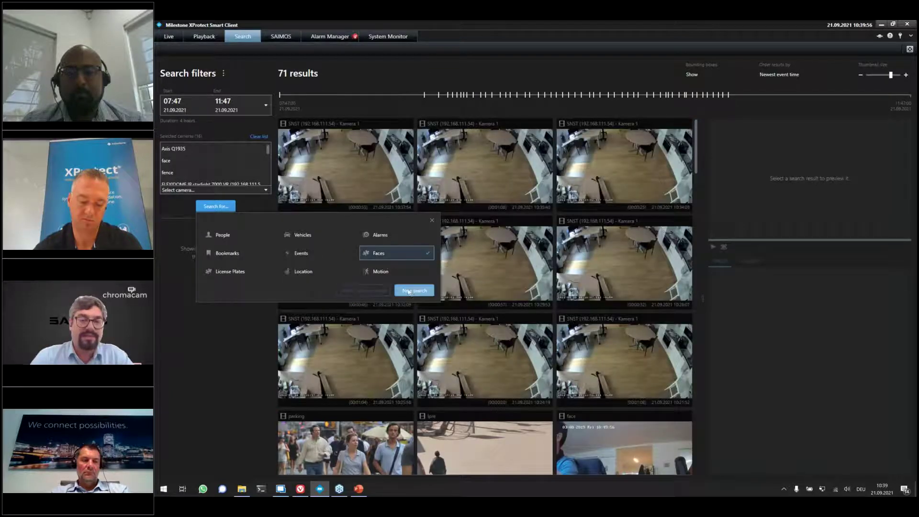
click(412, 291)
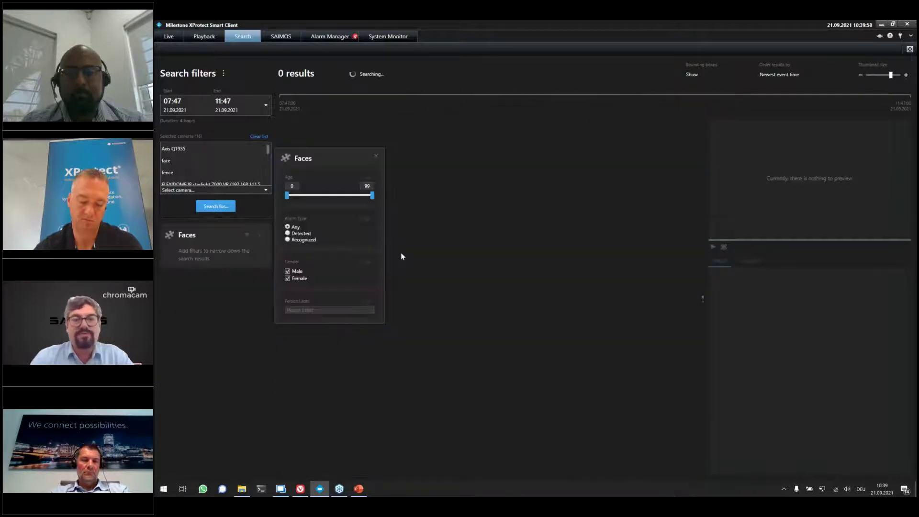
click(376, 156)
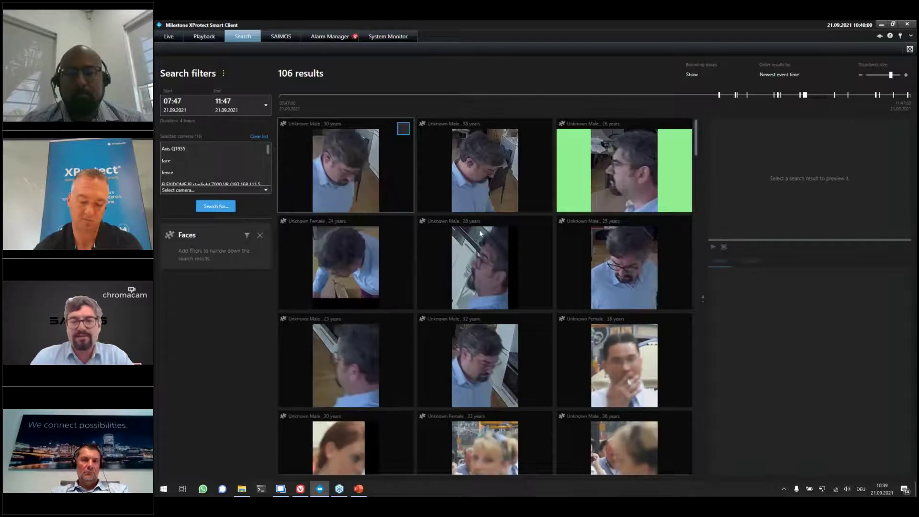
scroll(478, 230, down, 8)
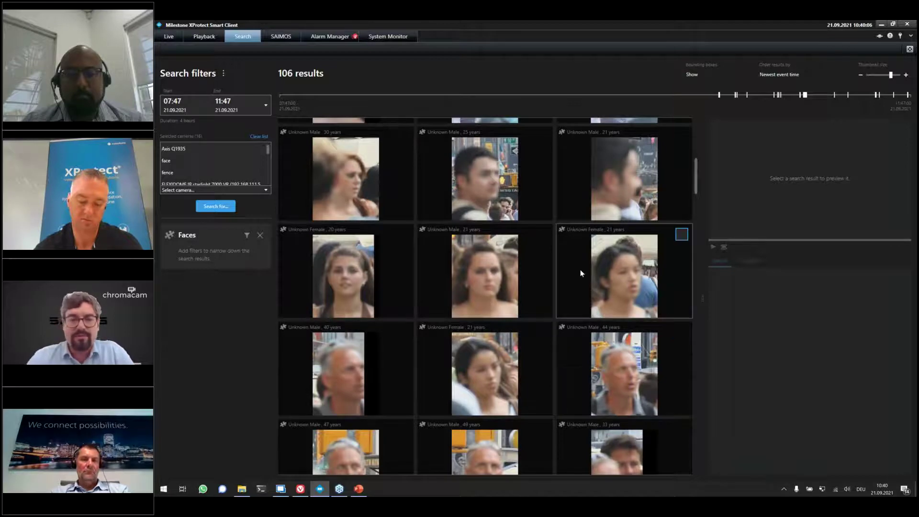
Step: Browse further through the detected faces and preview the result for the unknown 49-year-old male
scroll(580, 269, down, 1)
scroll(582, 274, down, 2)
click(484, 277)
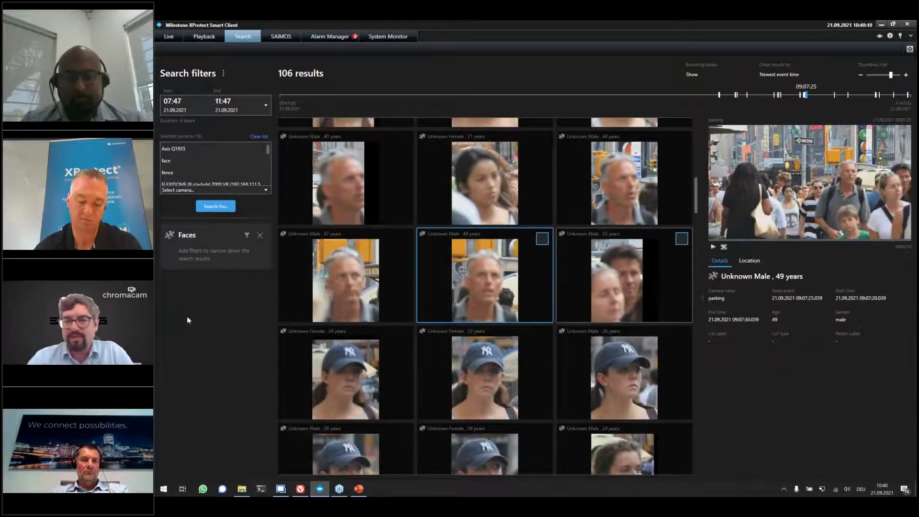
Step: Replace the Faces search with a License Plates search without further filters and browse the detected plates
click(262, 237)
click(218, 208)
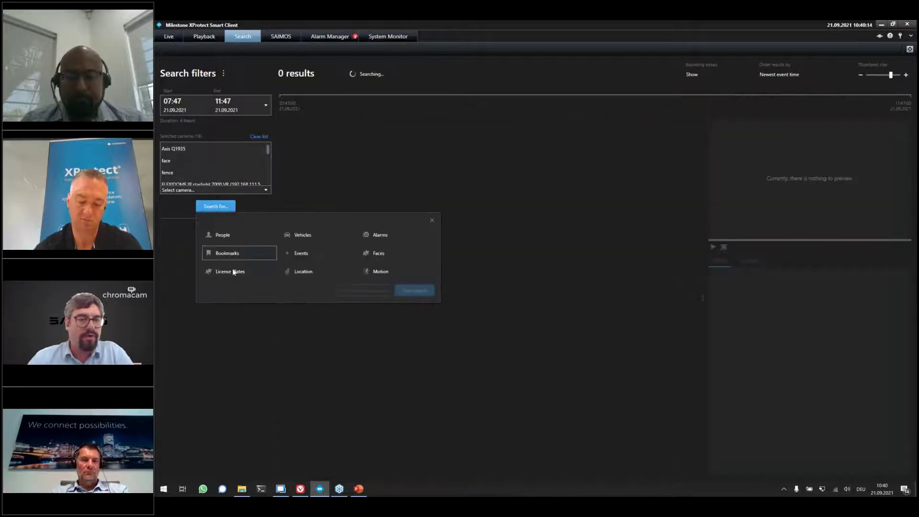
click(237, 272)
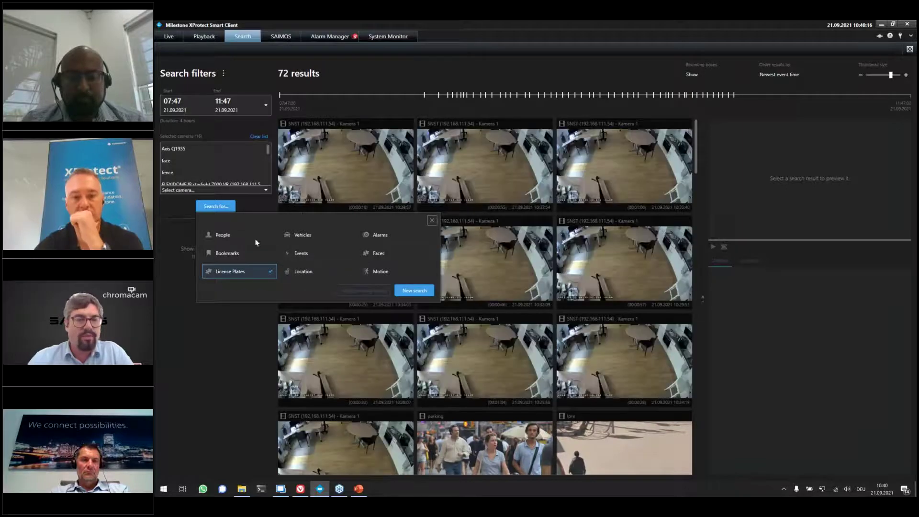
click(415, 290)
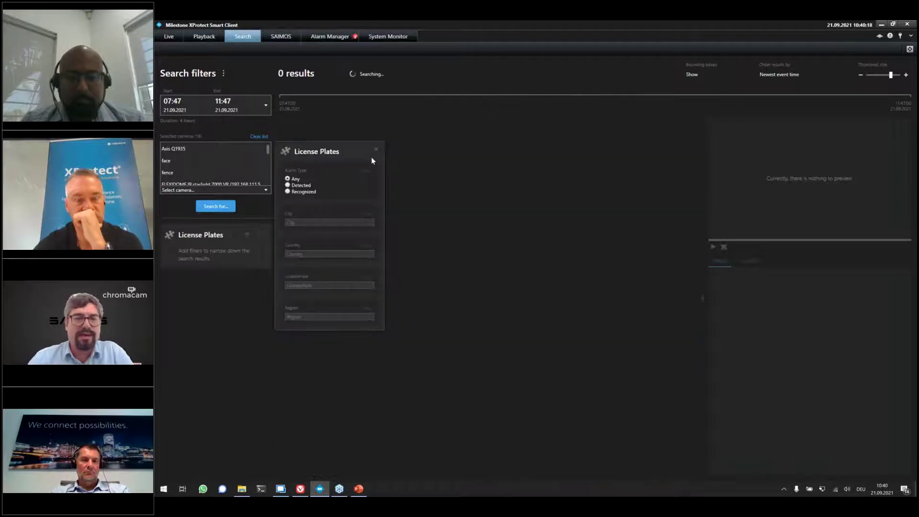
click(377, 150)
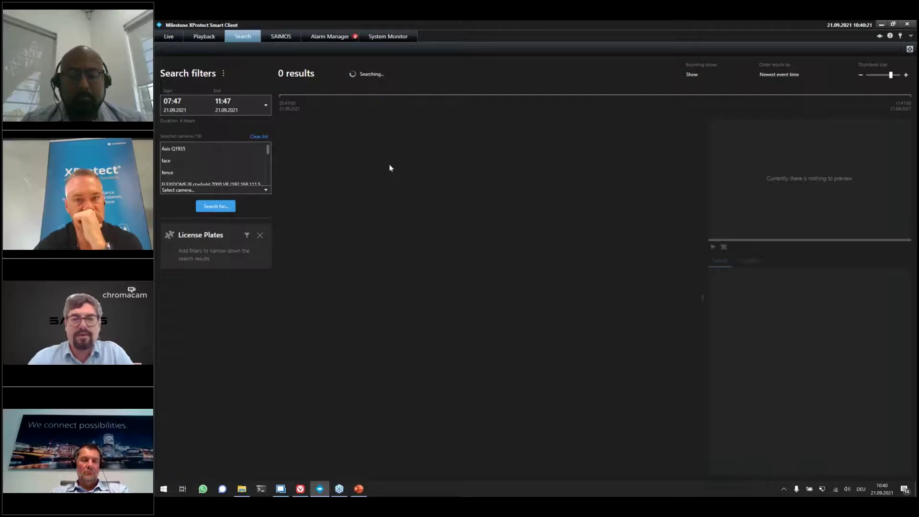
scroll(529, 230, down, 3)
scroll(528, 229, down, 2)
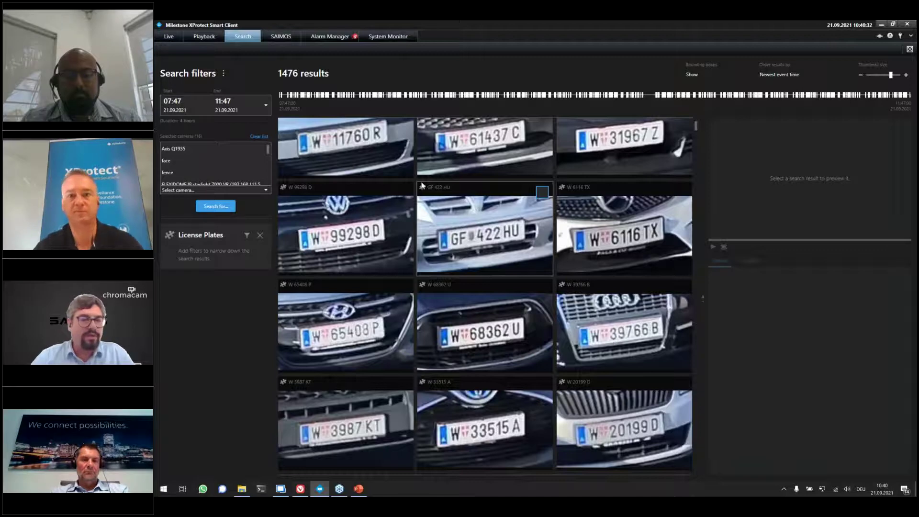
click(232, 190)
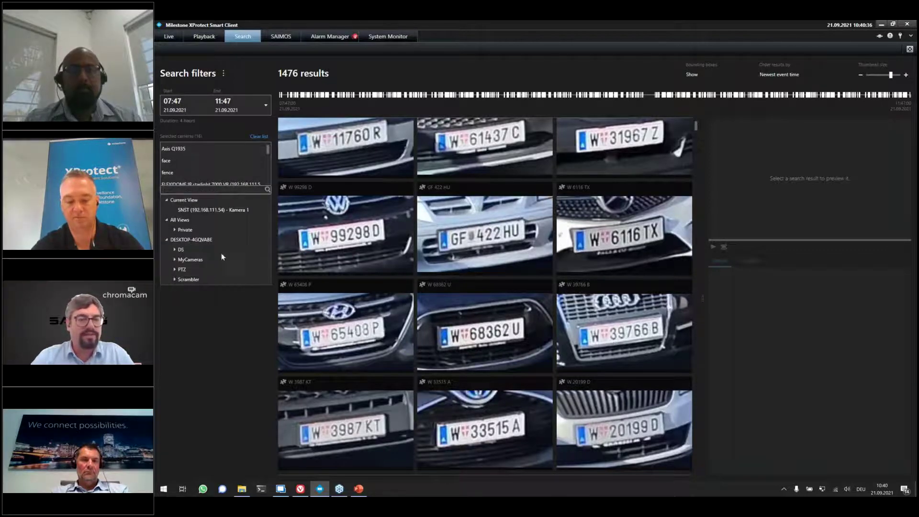
click(225, 329)
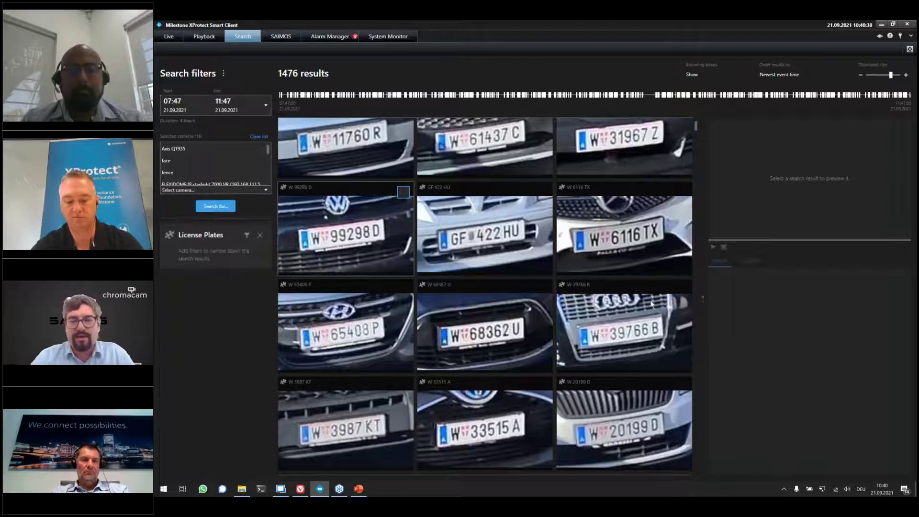
scroll(513, 196, down, 1)
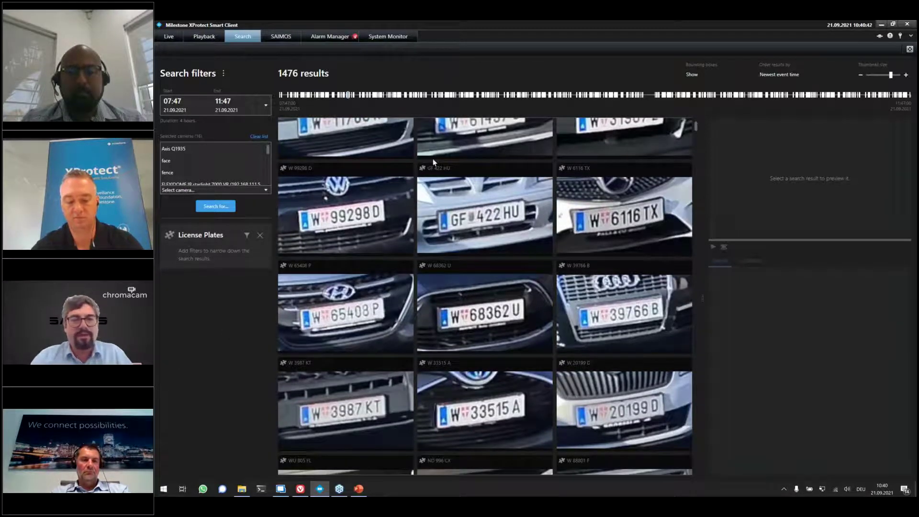
Step: Open the alarm list and preview the edge alarms from SNST Kamera 1 at 10:15:11 and the Sony SNC-CH140 camera
click(337, 41)
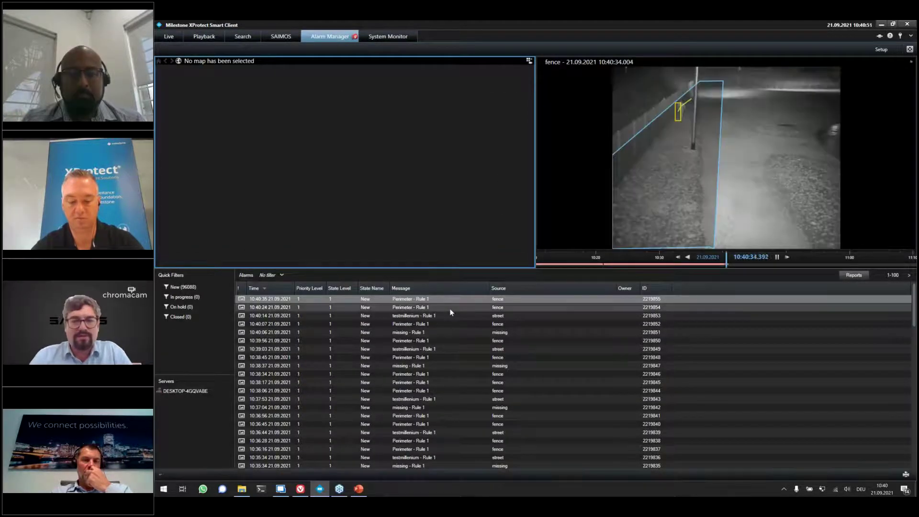
click(505, 383)
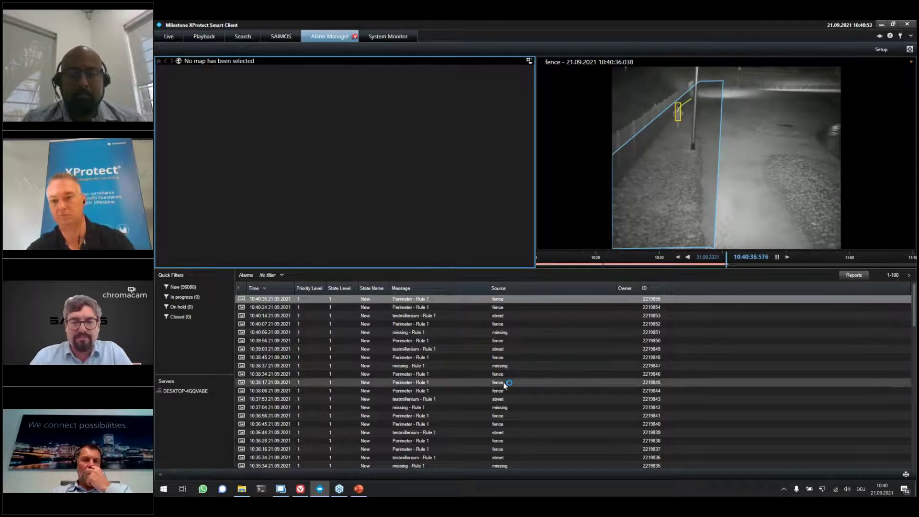
scroll(504, 386, down, 2)
scroll(504, 386, down, 20)
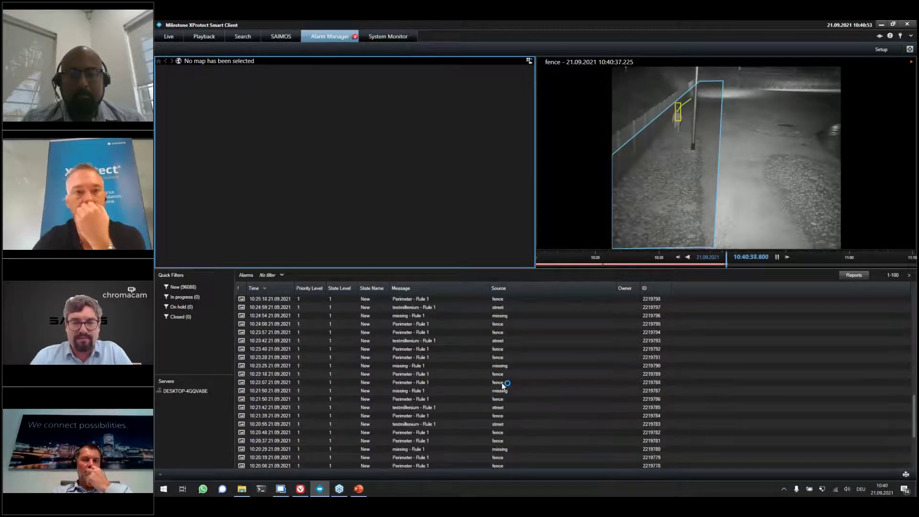
scroll(504, 386, down, 4)
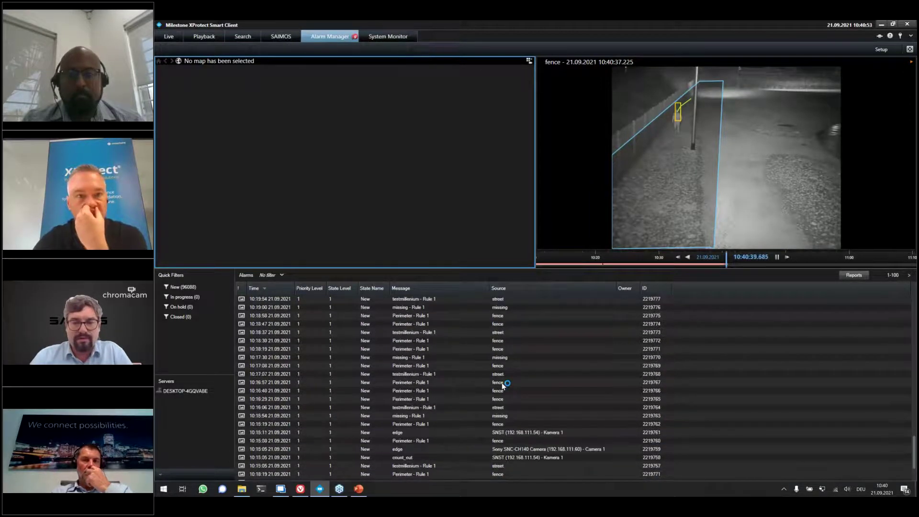
click(521, 433)
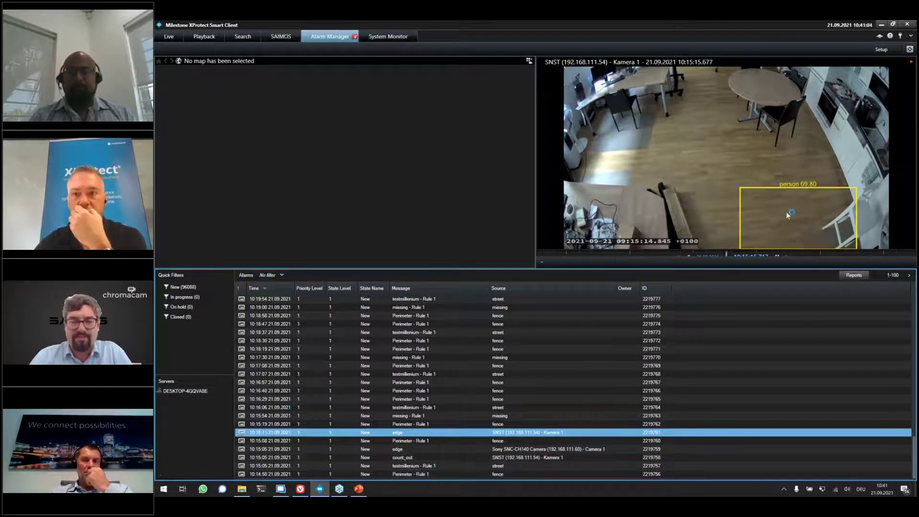
click(498, 450)
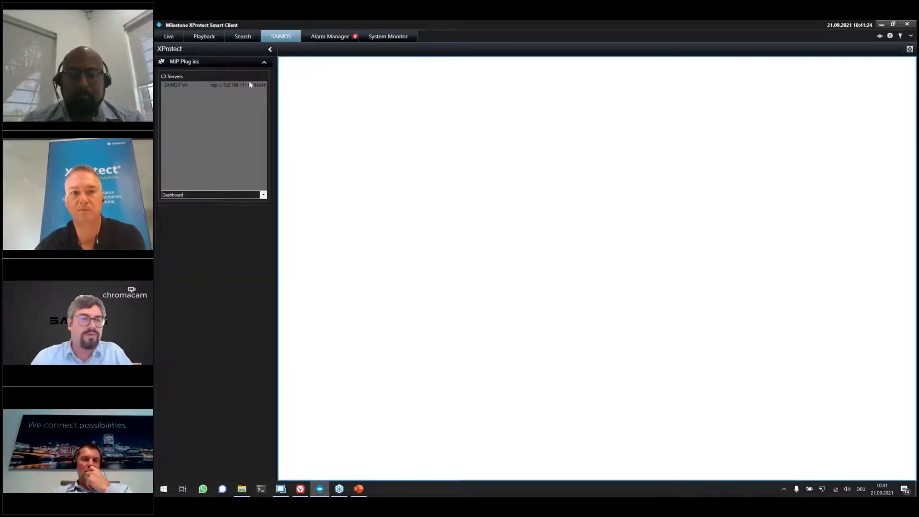
Step: Open the SAIMOS VA server's dashboard and add a Heat Map widget below the counting statistics
click(248, 88)
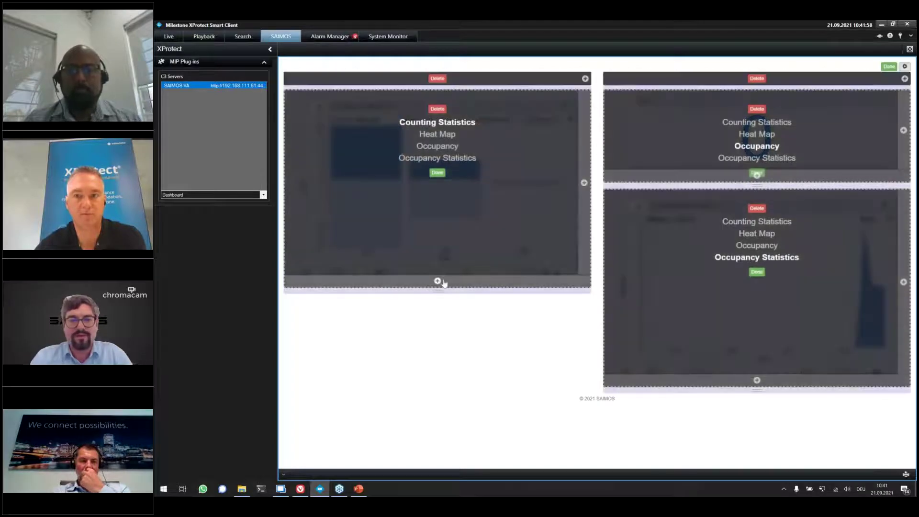
click(442, 281)
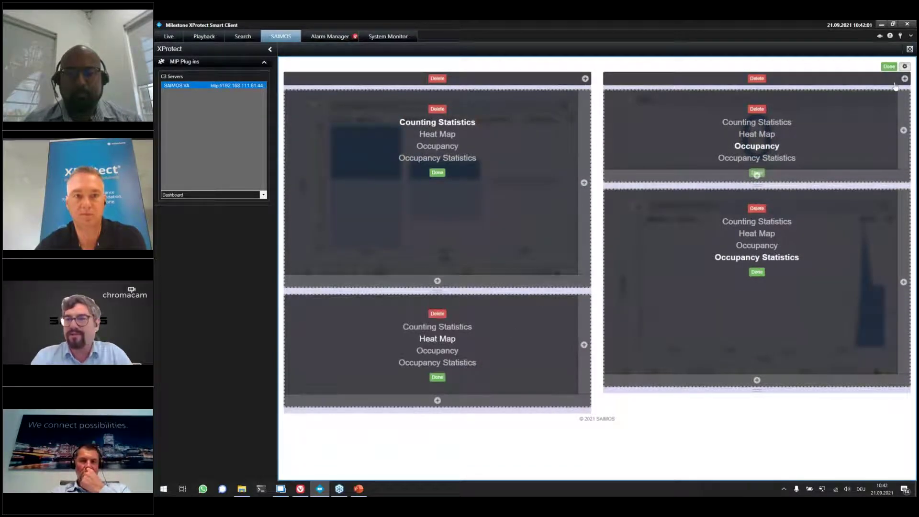
click(882, 67)
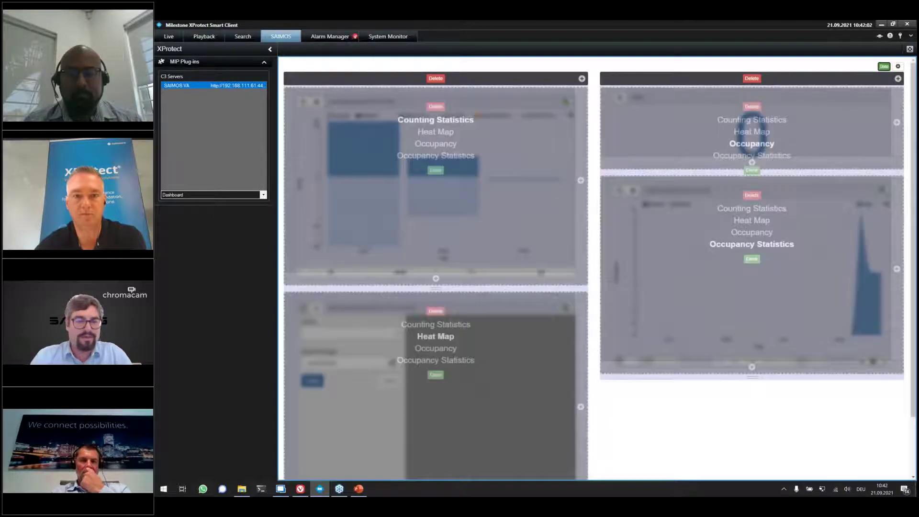
Step: Generate the new widget's heat map for the Left to right zone over the last 30 days
click(343, 311)
click(335, 377)
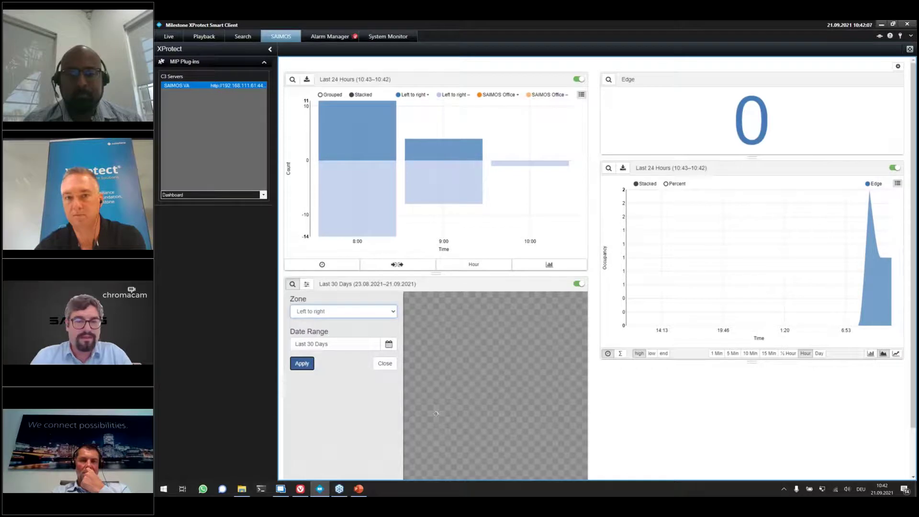
scroll(485, 210, down, 1)
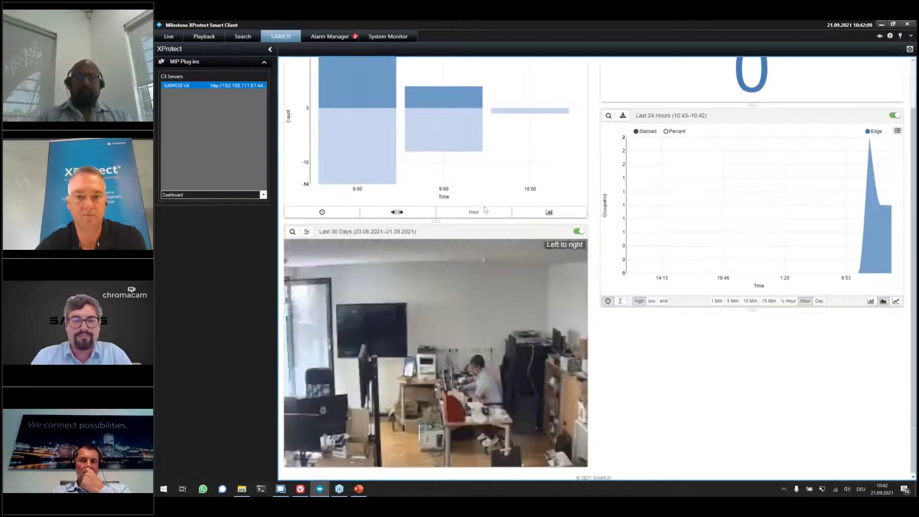
mouse_move(473, 381)
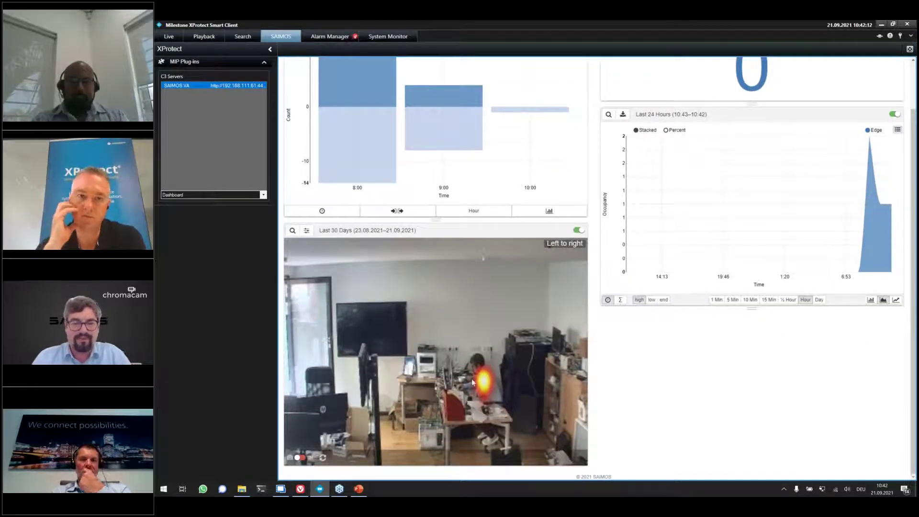
Step: Change the heat map's colour palette to jet
click(306, 230)
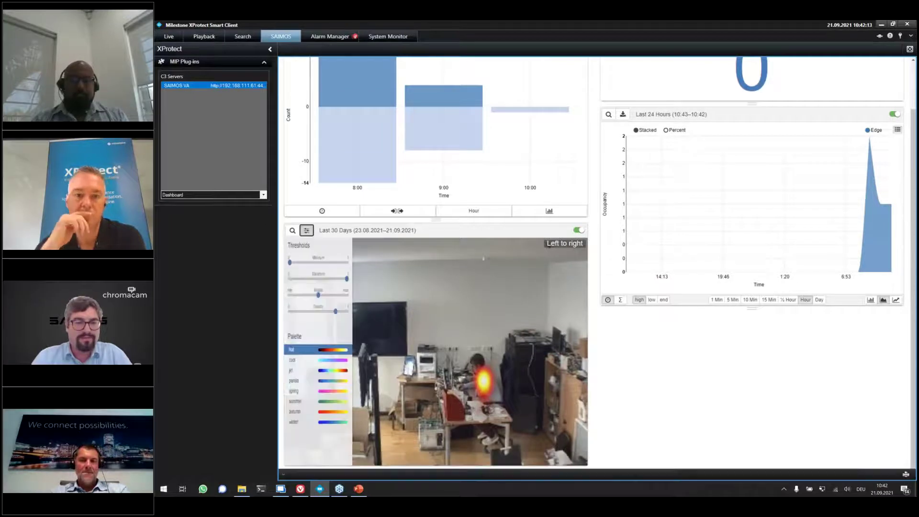
click(302, 372)
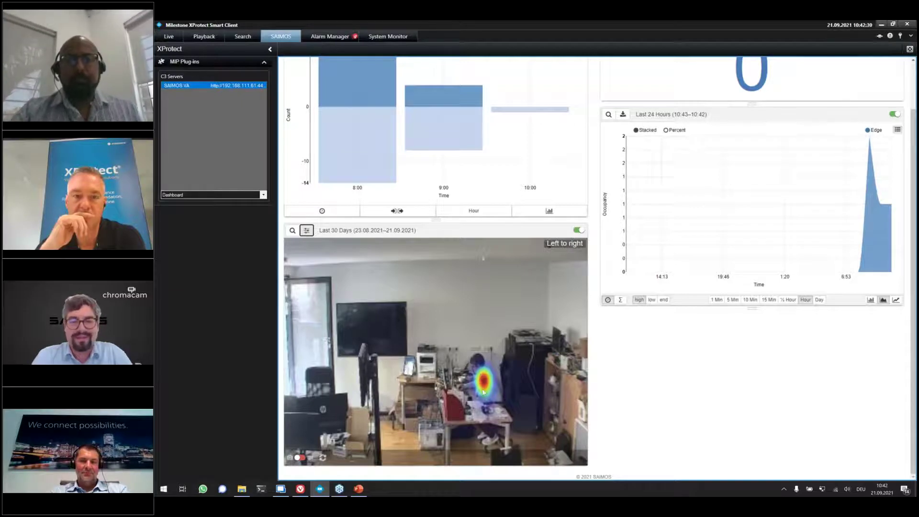
scroll(501, 364, up, 2)
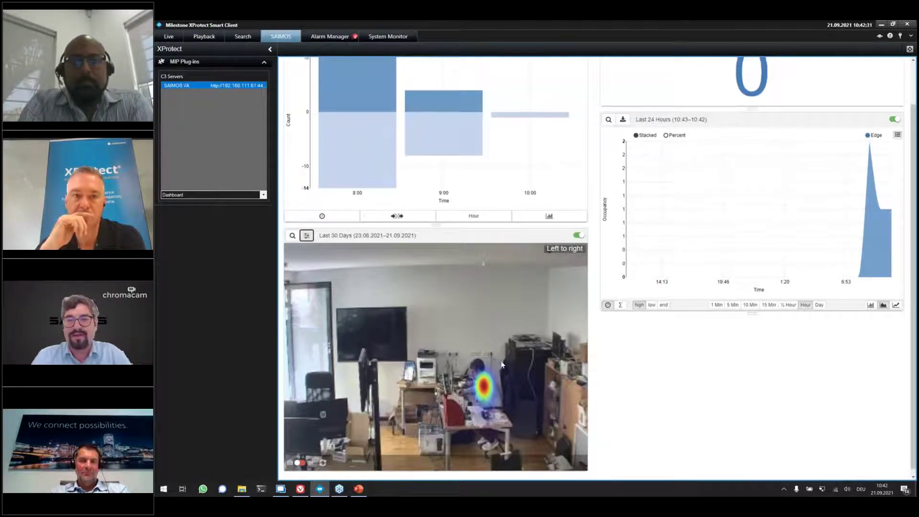